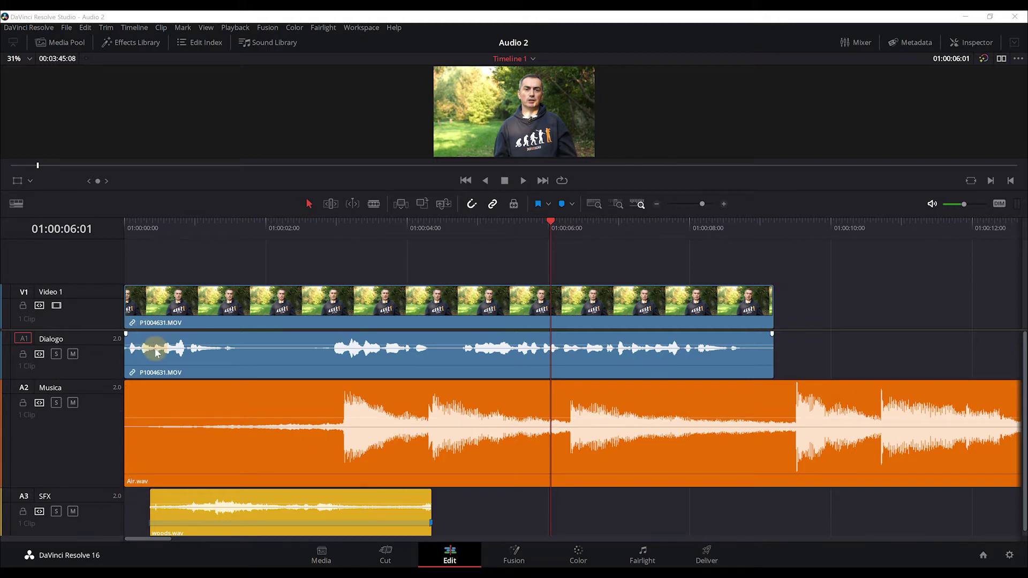
Select the P1004631.MOV video and dialogue clips and add the woods.wav clip on A3.
{"action": "left_click", "coordinate": [177, 304]}
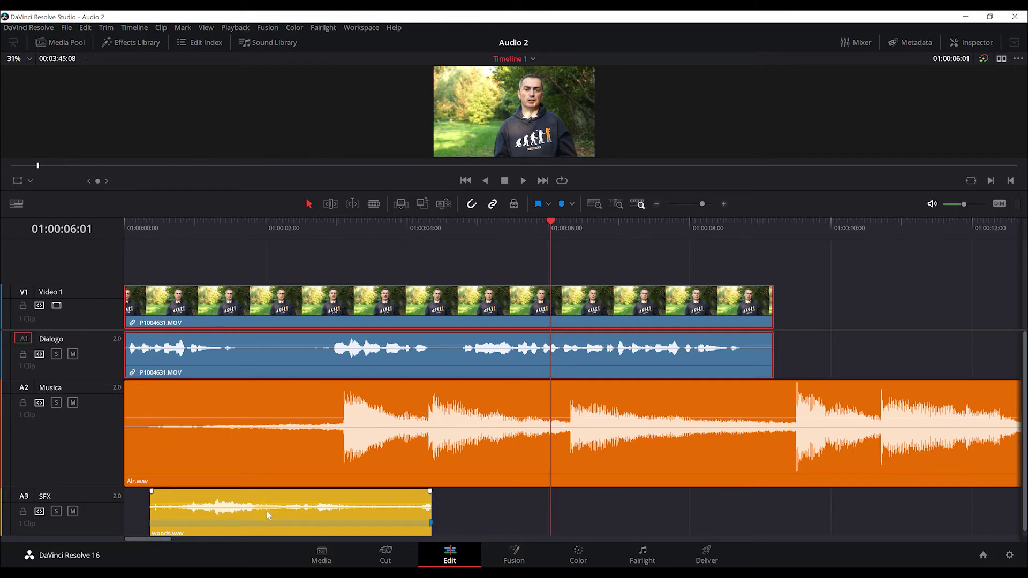
{"action": "scroll", "coordinate": [266, 509], "scroll_direction": "down", "scroll_amount": 1}
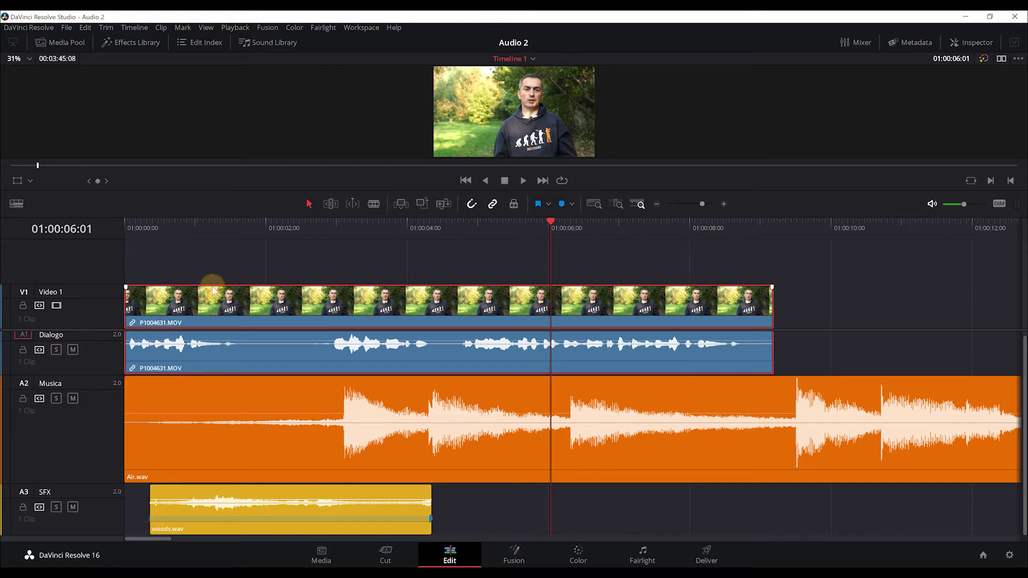
{"action": "left_click", "coordinate": [214, 265]}
{"action": "left_click", "coordinate": [263, 308]}
{"action": "left_click", "coordinate": [249, 349]}
{"action": "left_click", "coordinate": [248, 308]}
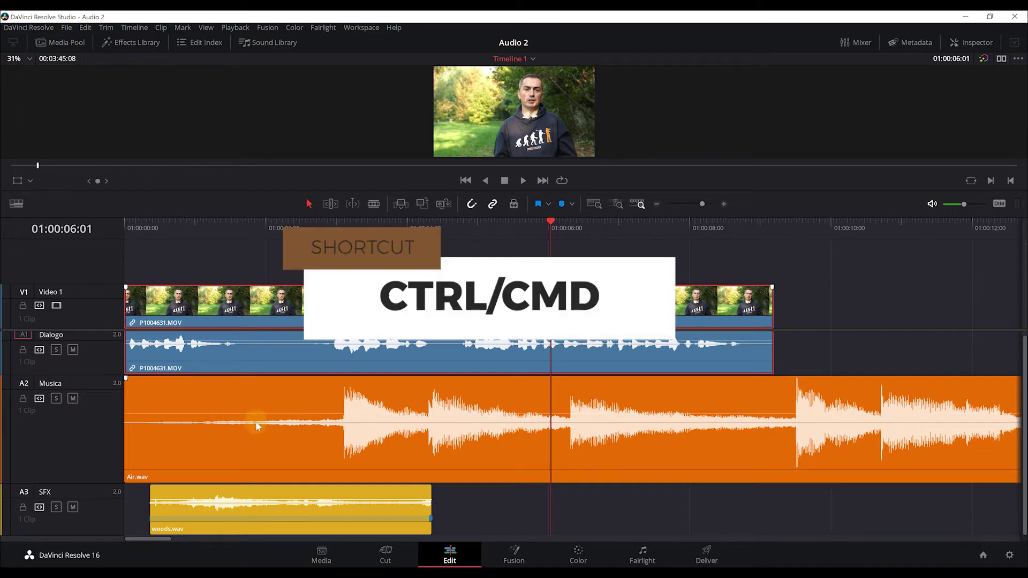
{"action": "left_click", "coordinate": [328, 500], "text": "ctrl"}
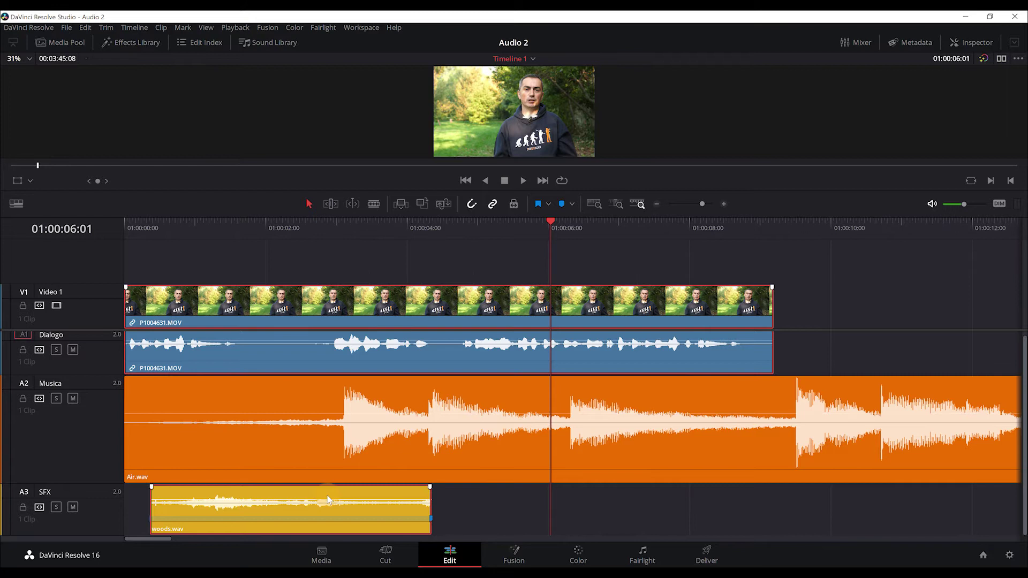
Link woods.wav with the P1004631.MOV clips via Link Clips, then reselect the linked group.
{"action": "right_click", "coordinate": [328, 500]}
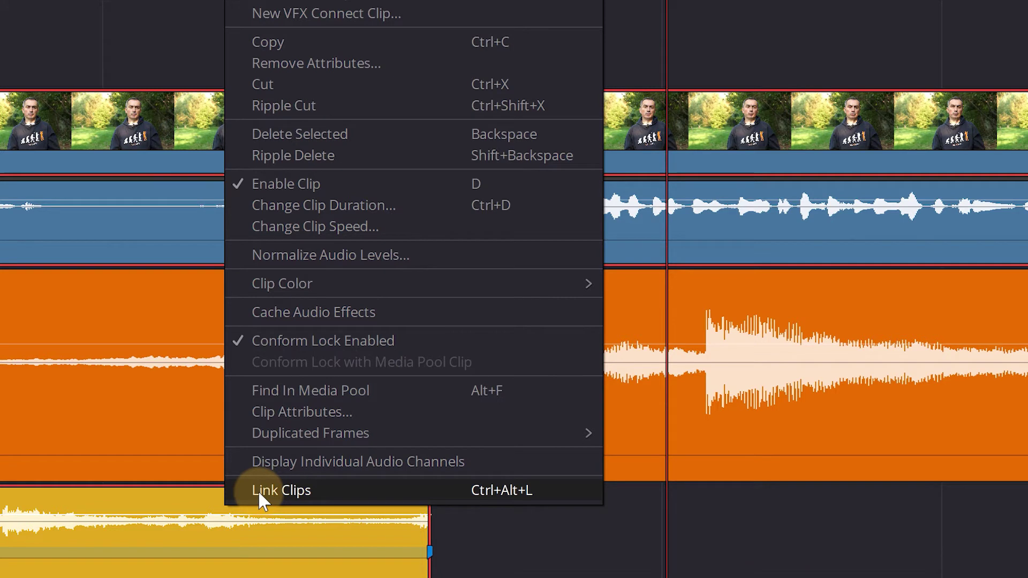
{"action": "left_click", "coordinate": [258, 491]}
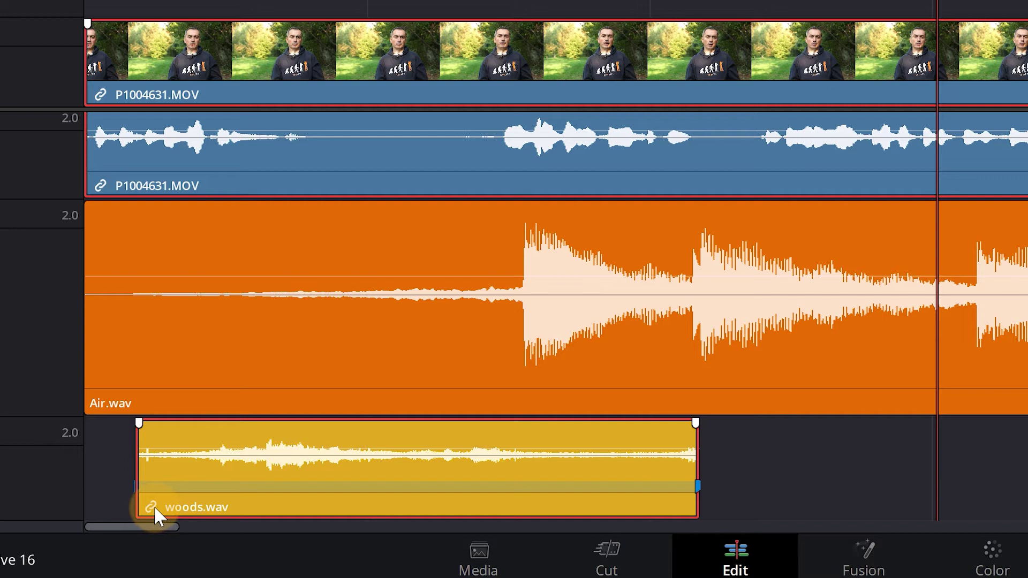
{"action": "left_click", "coordinate": [975, 482]}
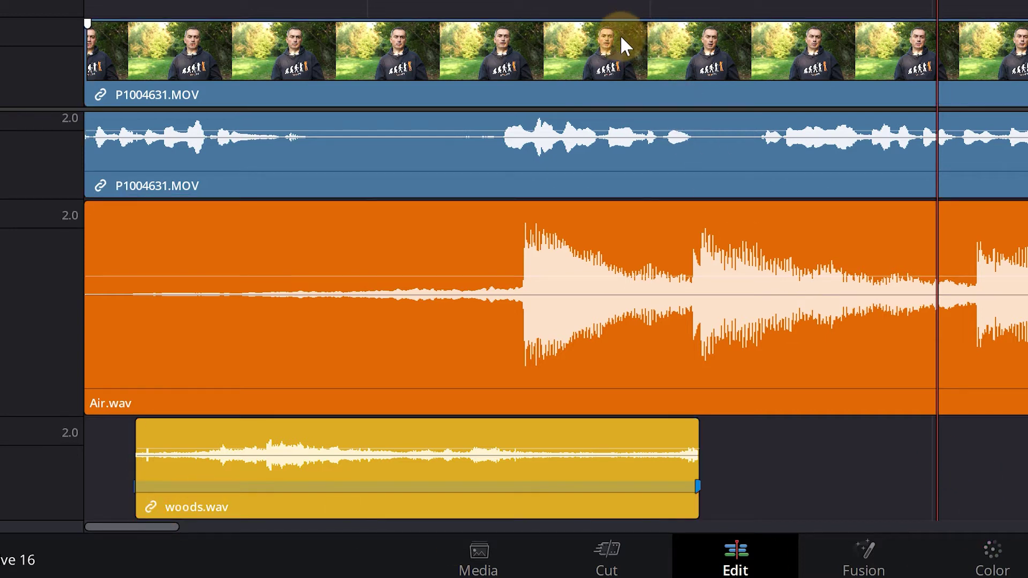
{"action": "left_click", "coordinate": [394, 299]}
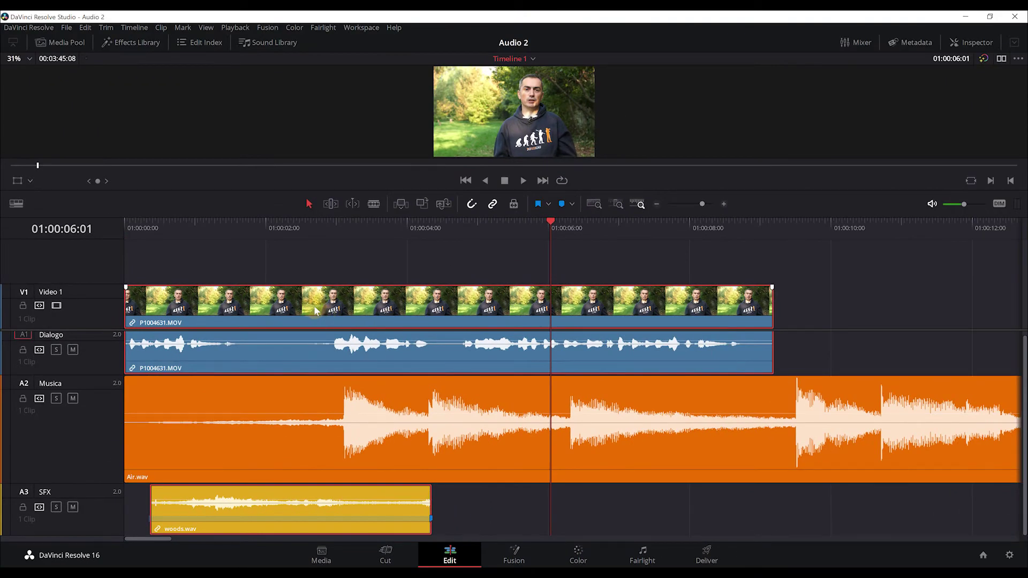
Test-move the linked clips, undo the move, and make the Dialogo track taller.
{"action": "left_click_drag", "start_coordinate": [315, 309], "coordinate": [356, 306]}
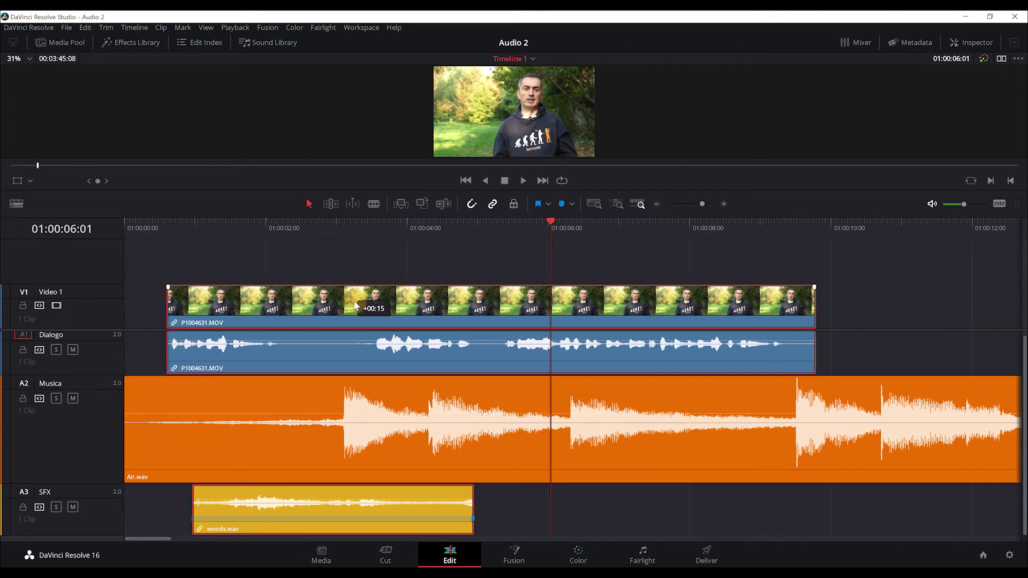
{"action": "left_click_drag", "start_coordinate": [356, 305], "coordinate": [345, 308]}
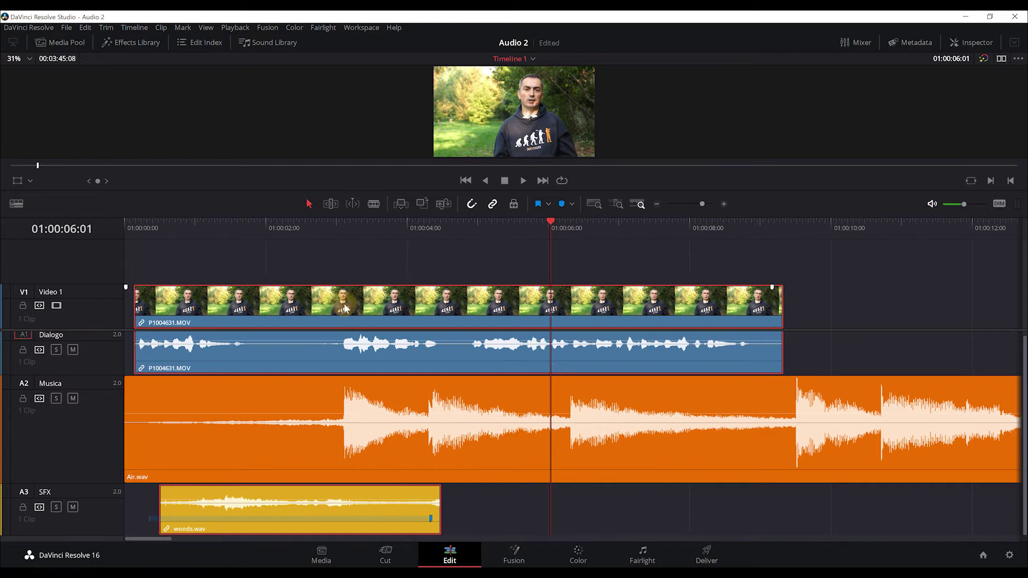
{"action": "key", "text": "ctrl+z"}
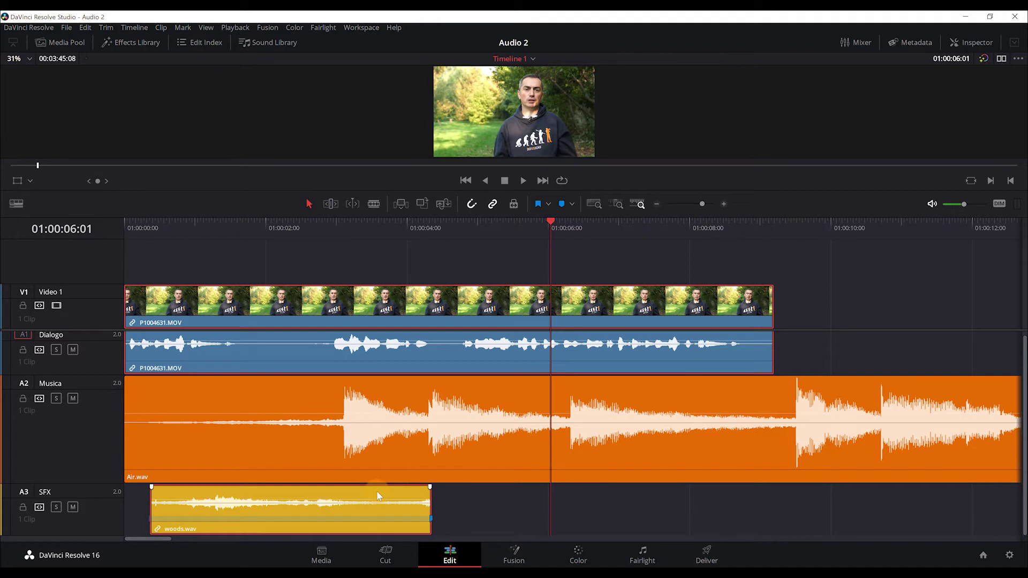
{"action": "left_click_drag", "start_coordinate": [92, 375], "coordinate": [92, 390]}
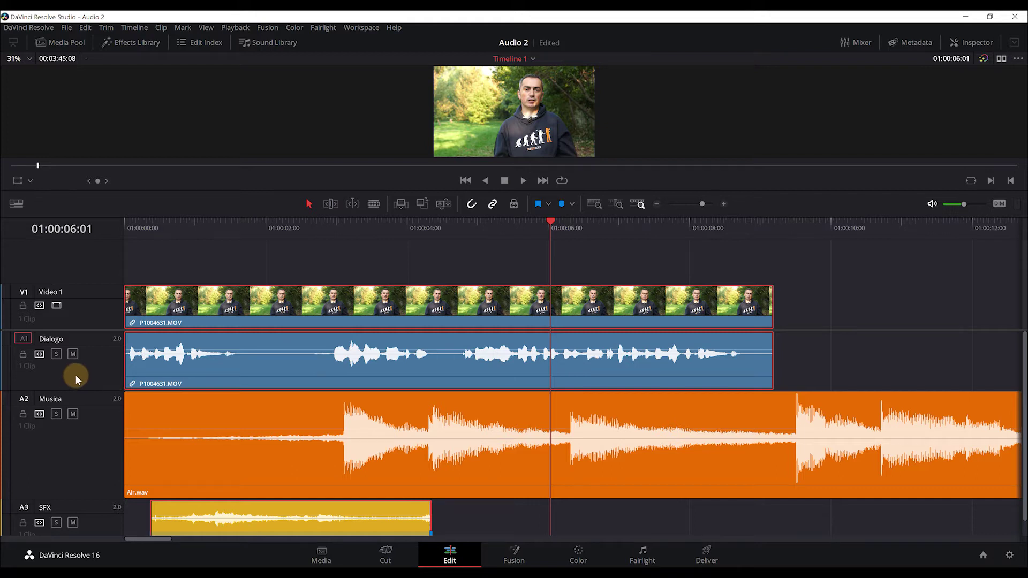
Play the timeline from Marker 1 and stop.
{"action": "key", "text": "shift+Up"}
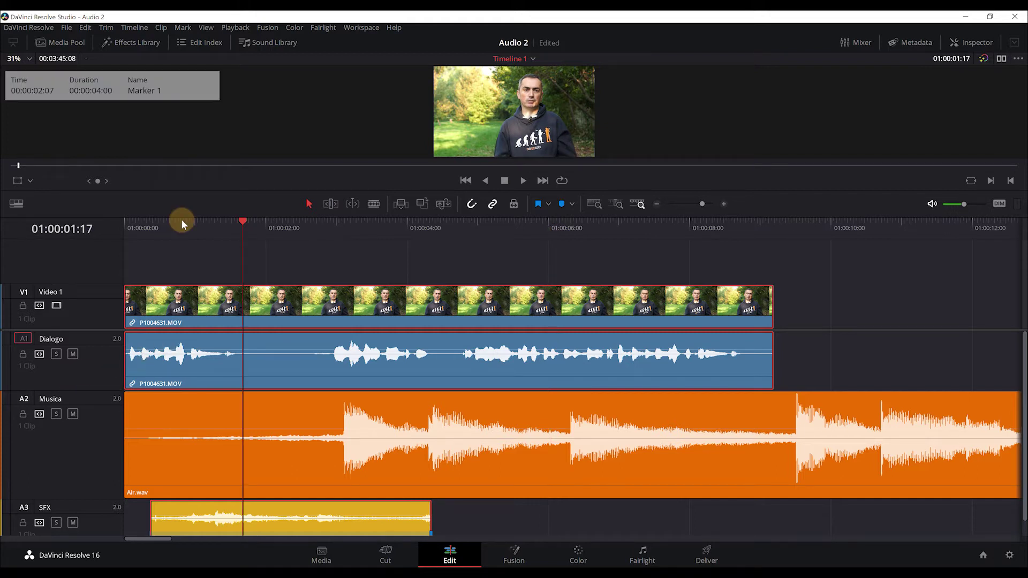
{"action": "key", "text": "space"}
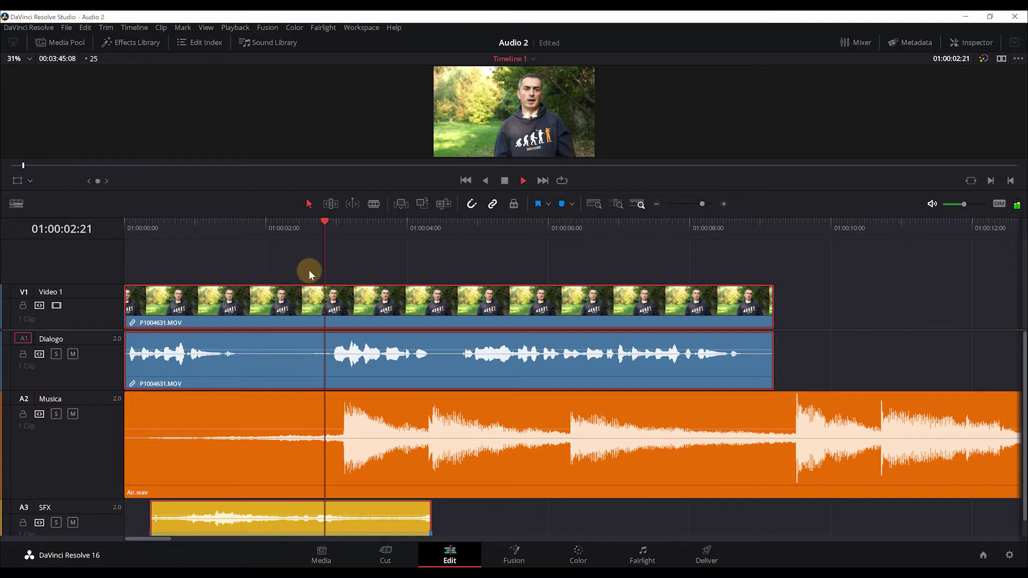
{"action": "key", "text": "space"}
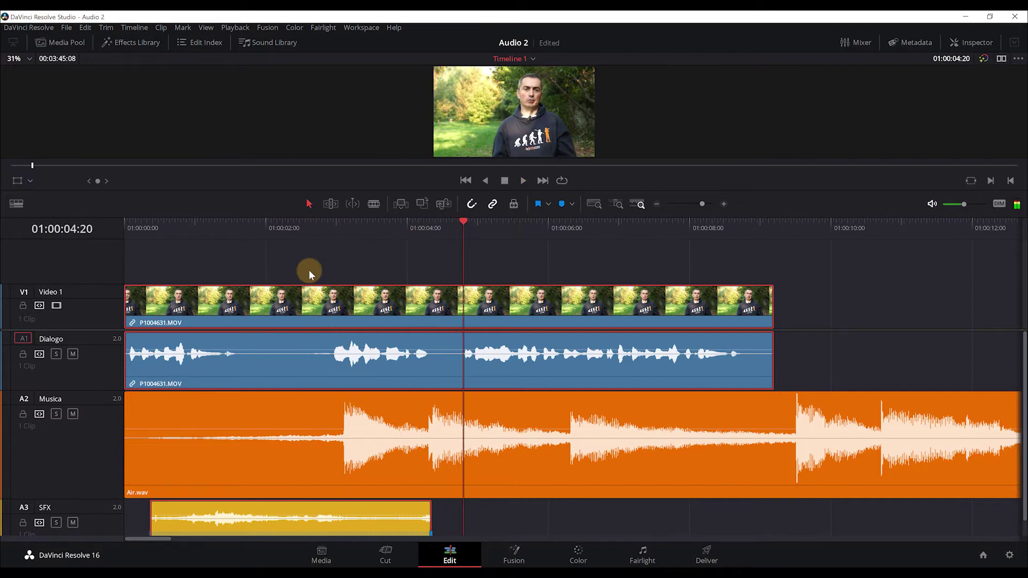
Park the playhead at 01:00:02:17 and make the Dialogo track even taller.
{"action": "left_click", "coordinate": [345, 504]}
{"action": "left_click", "coordinate": [316, 242]}
{"action": "left_click", "coordinate": [313, 225]}
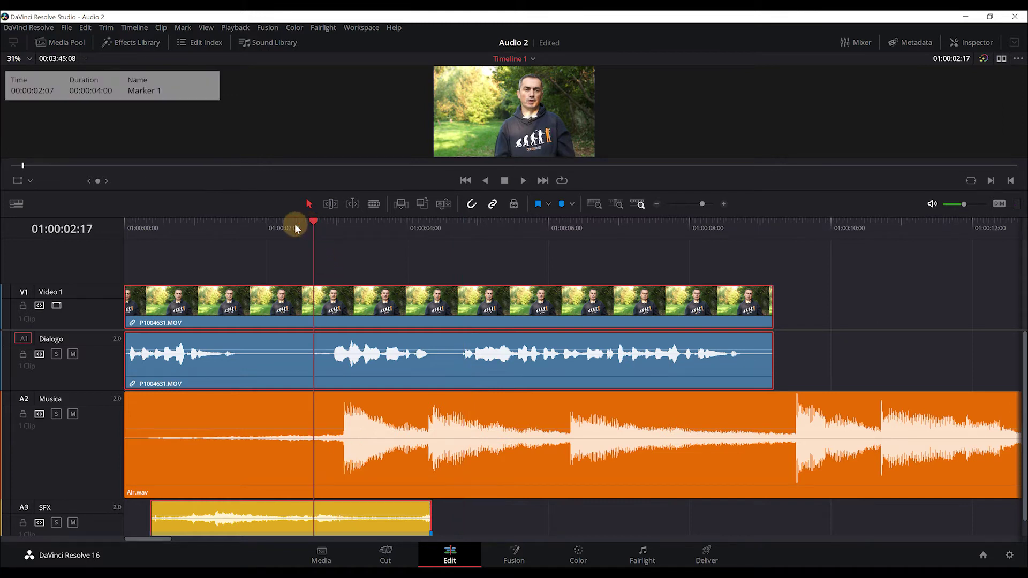
{"action": "left_click_drag", "start_coordinate": [98, 389], "coordinate": [98, 419]}
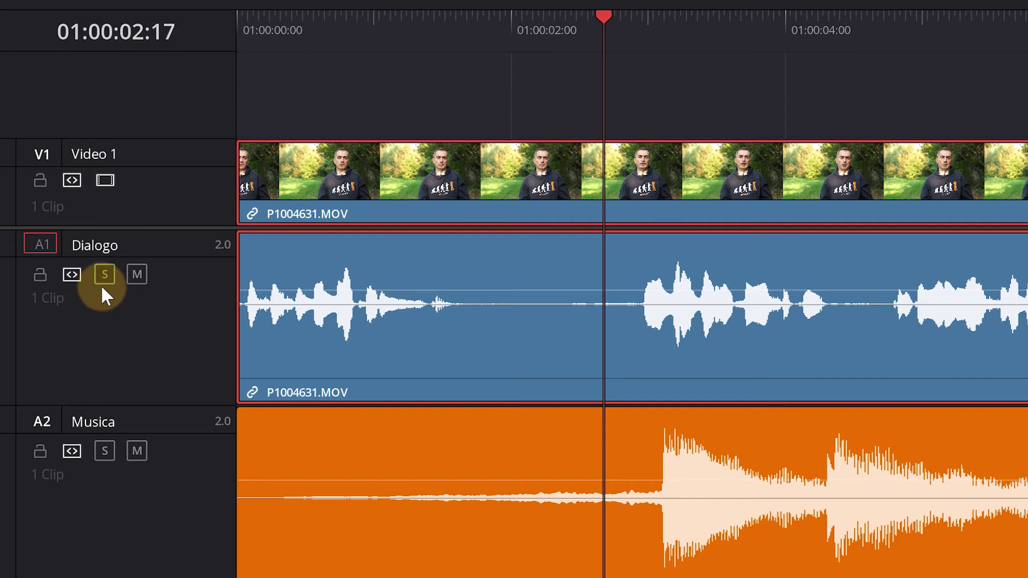
Solo the Dialogo track and play from 01:00:01:19 to hear the dialogue alone.
{"action": "left_click", "coordinate": [104, 286]}
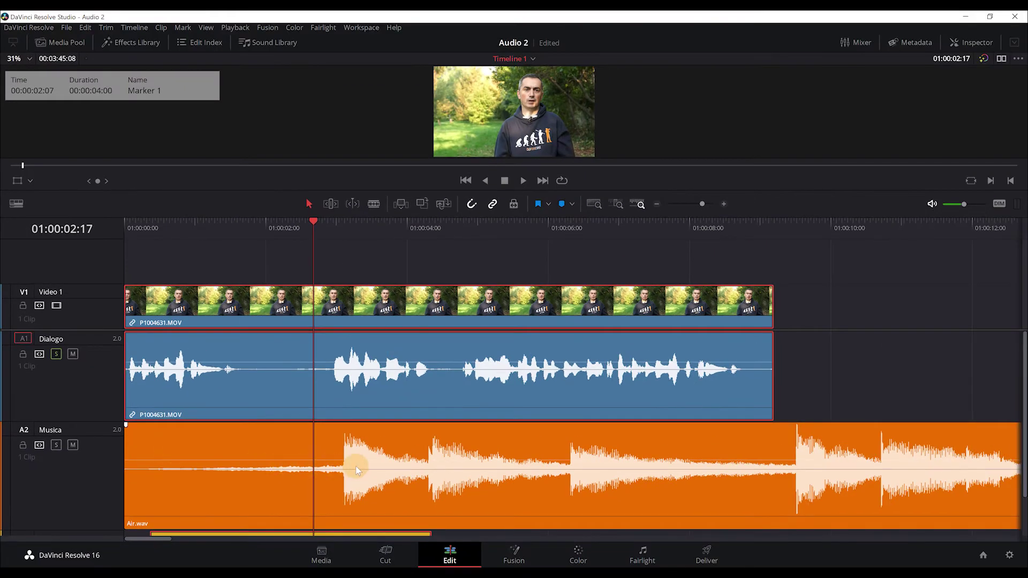
{"action": "left_click_drag", "start_coordinate": [194, 226], "coordinate": [248, 230]}
{"action": "key", "text": "space"}
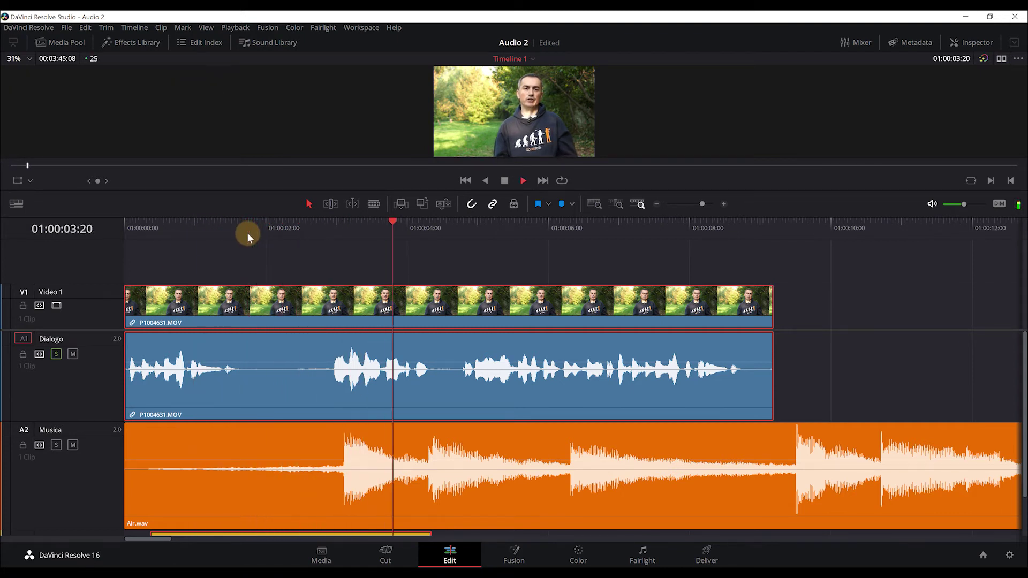
{"action": "key", "text": "space"}
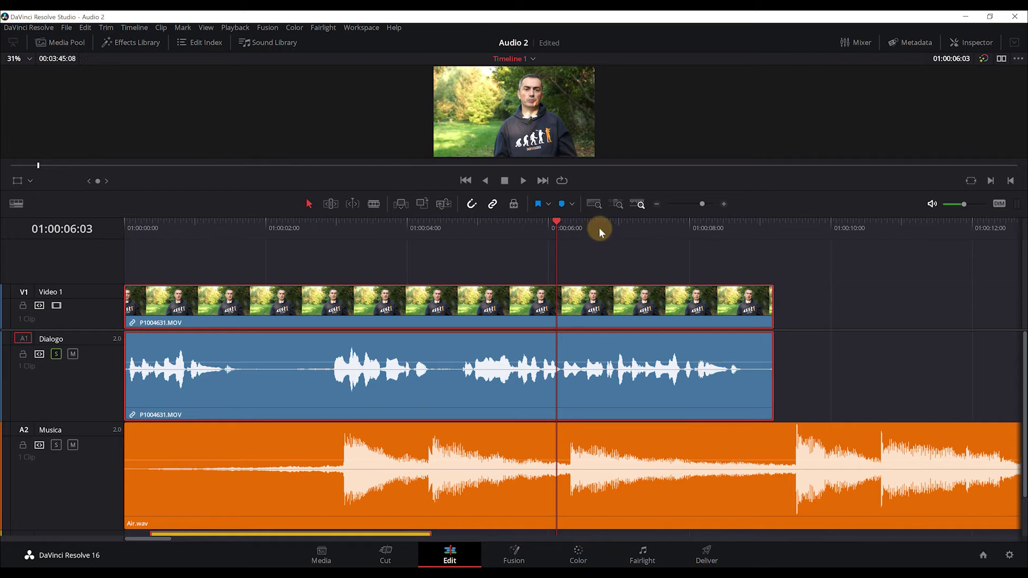
Enlarge the timeline, shrink the Musica track, and solo the SFX track too.
{"action": "left_click_drag", "start_coordinate": [581, 215], "coordinate": [578, 171]}
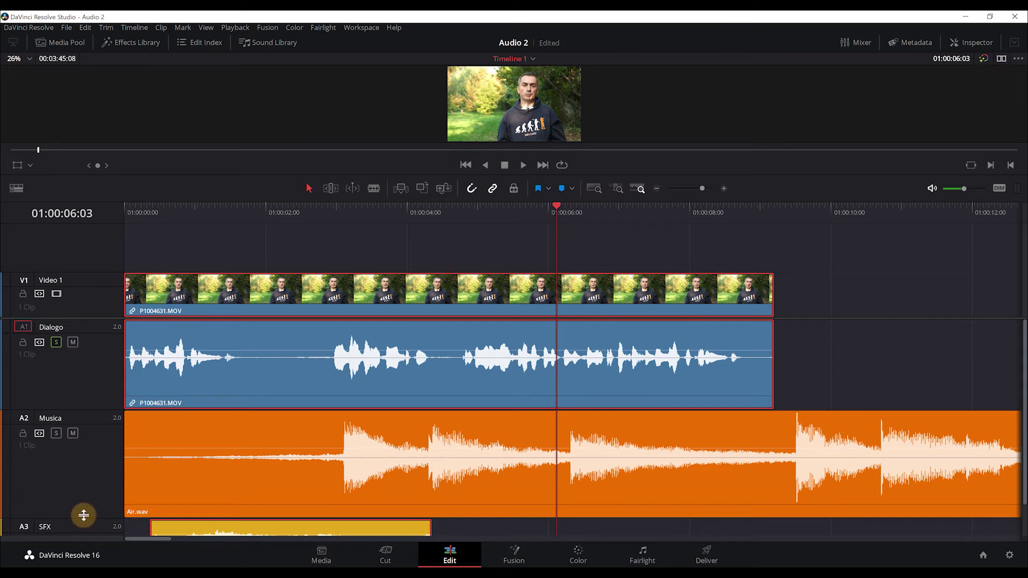
{"action": "left_click_drag", "start_coordinate": [84, 515], "coordinate": [86, 478]}
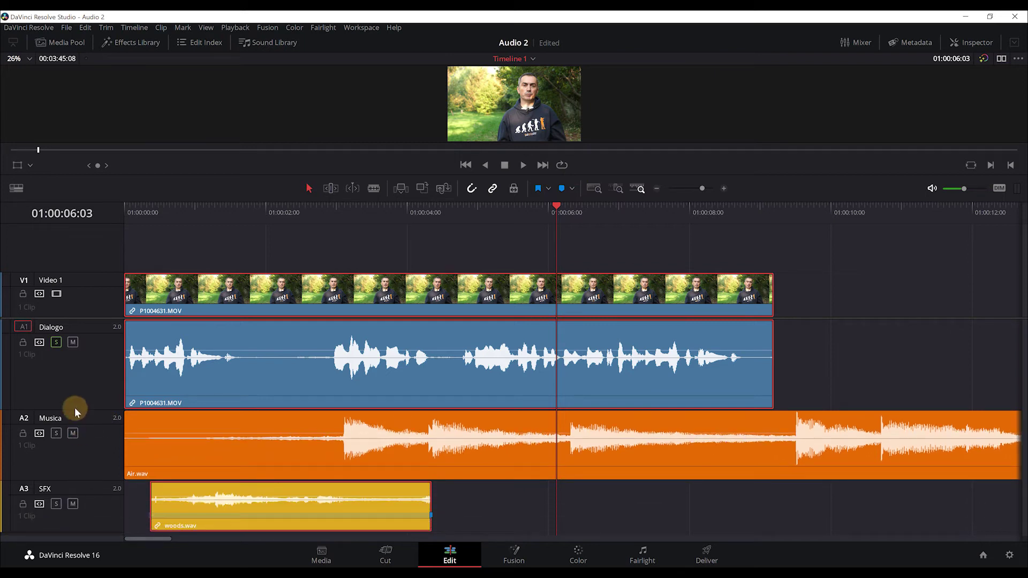
{"action": "left_click", "coordinate": [56, 505]}
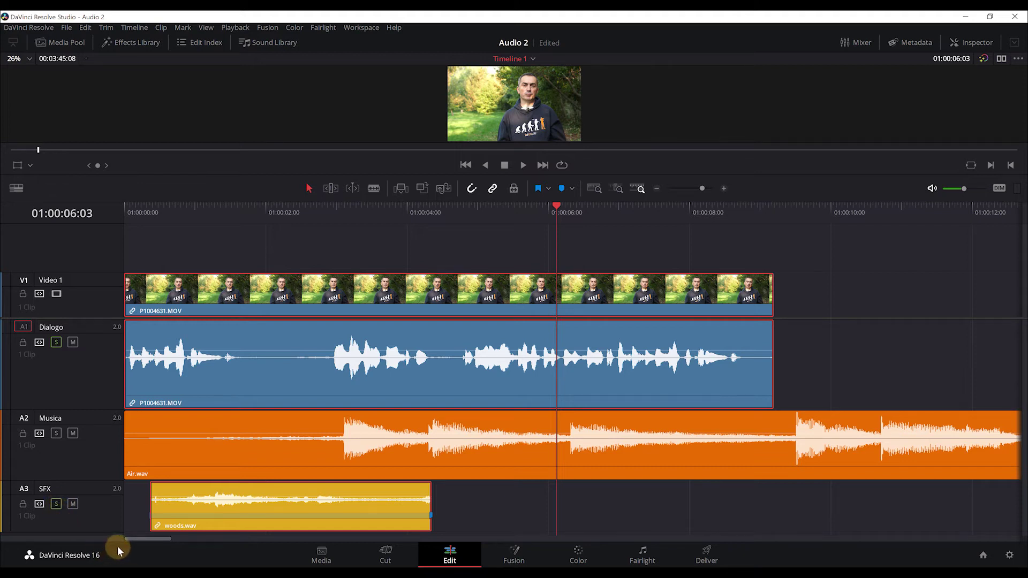
Scrub the playhead back and take the Dialogo track out of solo.
{"action": "left_click", "coordinate": [288, 212]}
{"action": "left_click_drag", "start_coordinate": [288, 213], "coordinate": [160, 230]}
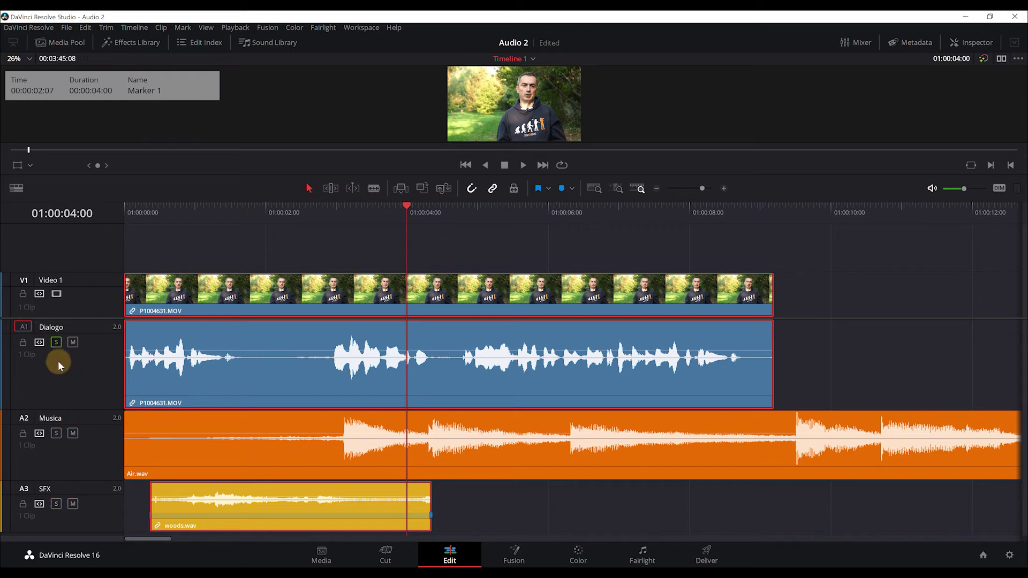
{"action": "left_click", "coordinate": [73, 343]}
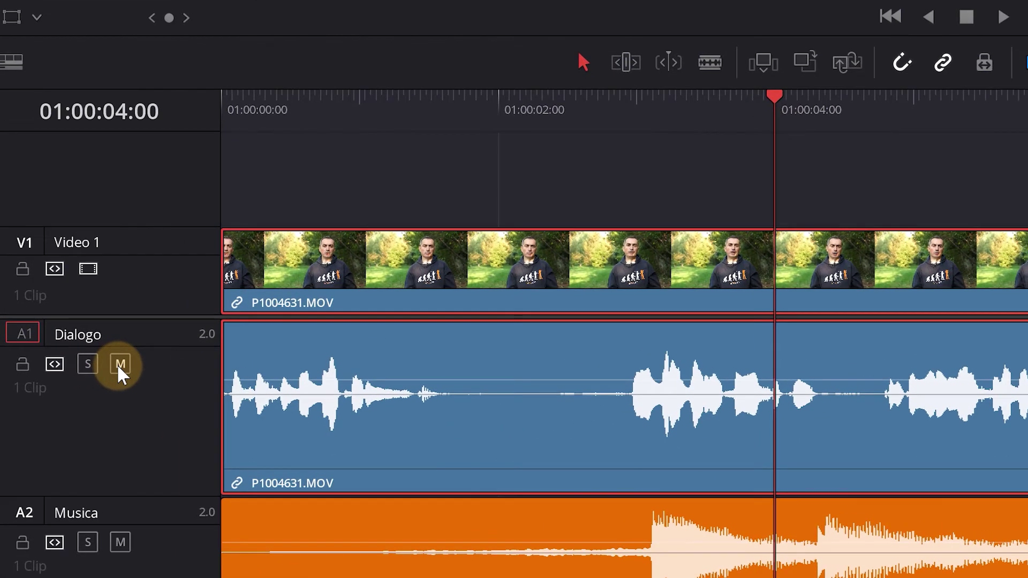
Mute Dialogo, play the timeline from the start, then unmute Dialogo.
{"action": "left_click", "coordinate": [73, 342]}
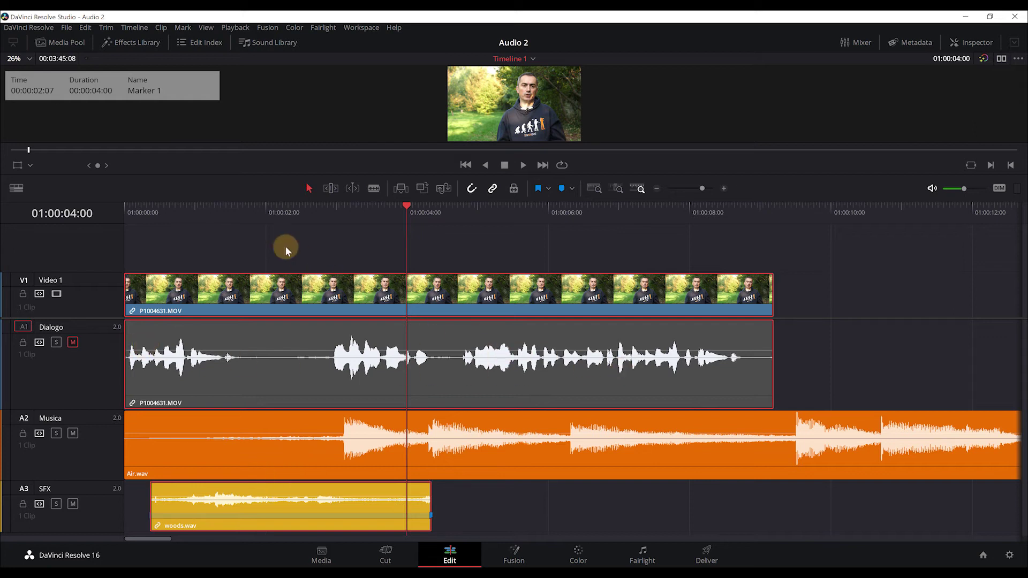
{"action": "left_click", "coordinate": [128, 217]}
{"action": "key", "text": "space"}
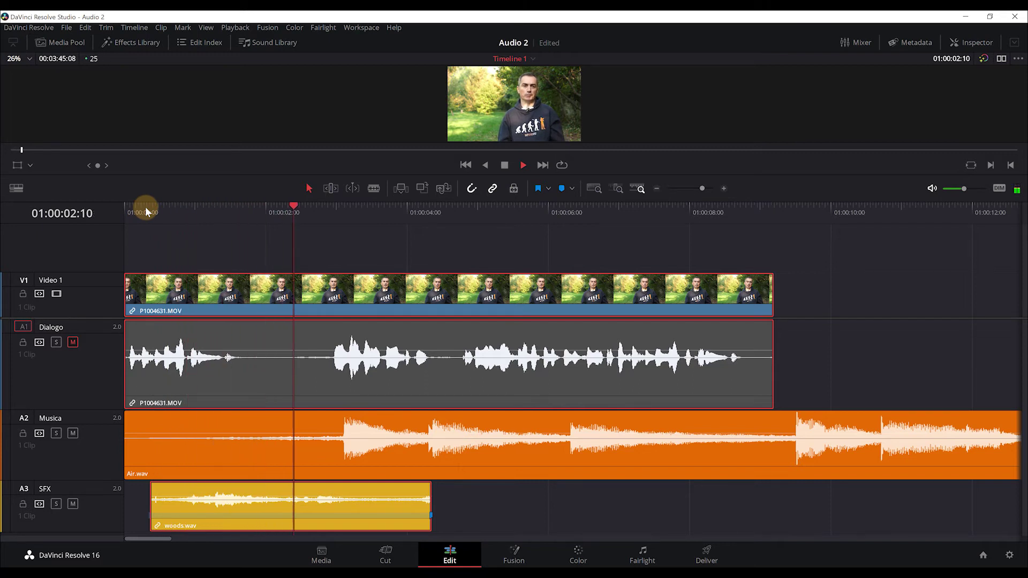
{"action": "key", "text": "space"}
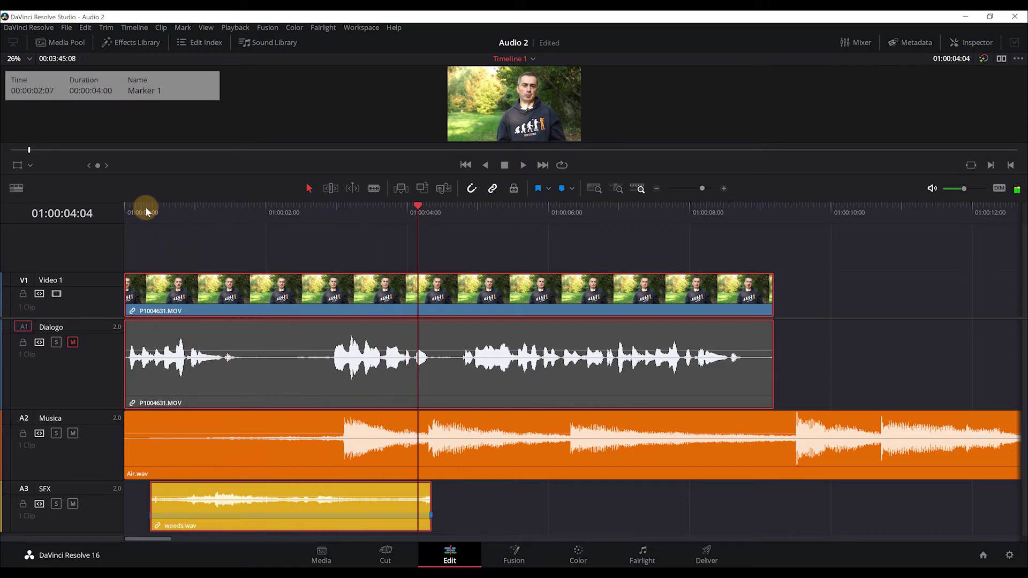
{"action": "left_click", "coordinate": [73, 342]}
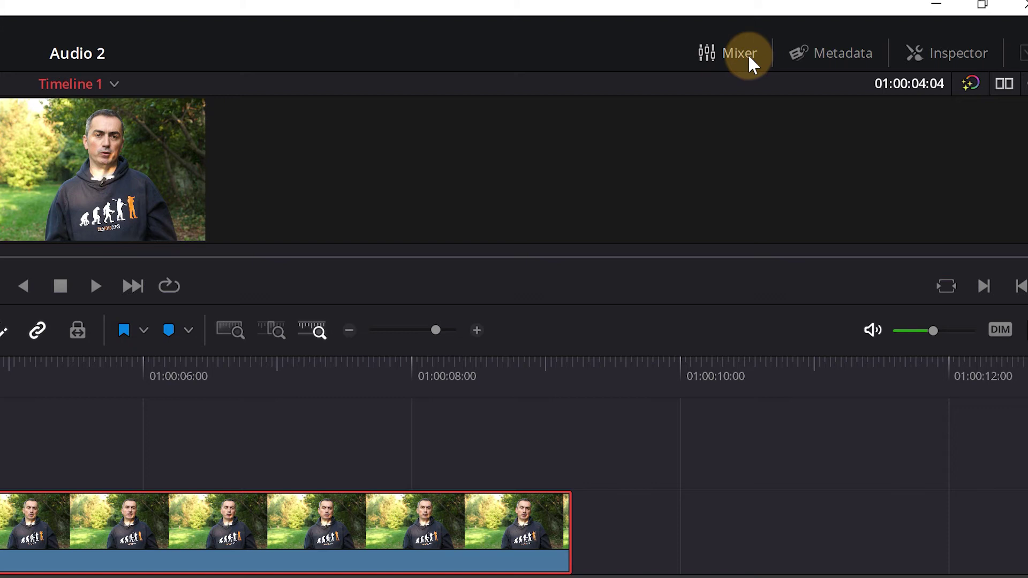
Open the Mixer from the Edit page toolbar, showing Dialogo, Musica, SFX and Main 1 strips.
{"action": "left_click", "coordinate": [748, 54]}
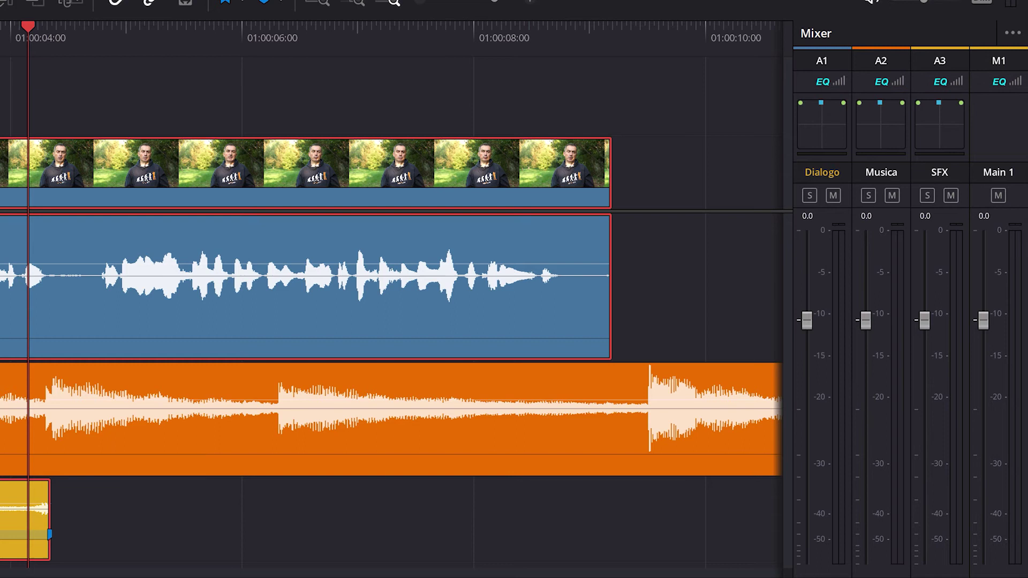
{"action": "mouse_move", "coordinate": [48, 483]}
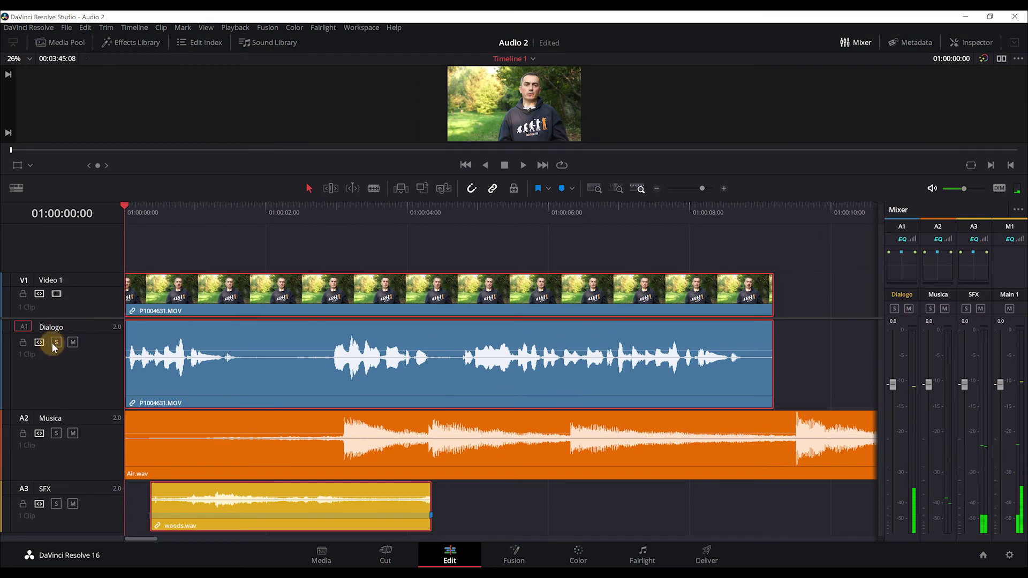
Solo Dialogo in the Mixer and play it from 01:00:01:16.
{"action": "left_click", "coordinate": [52, 343]}
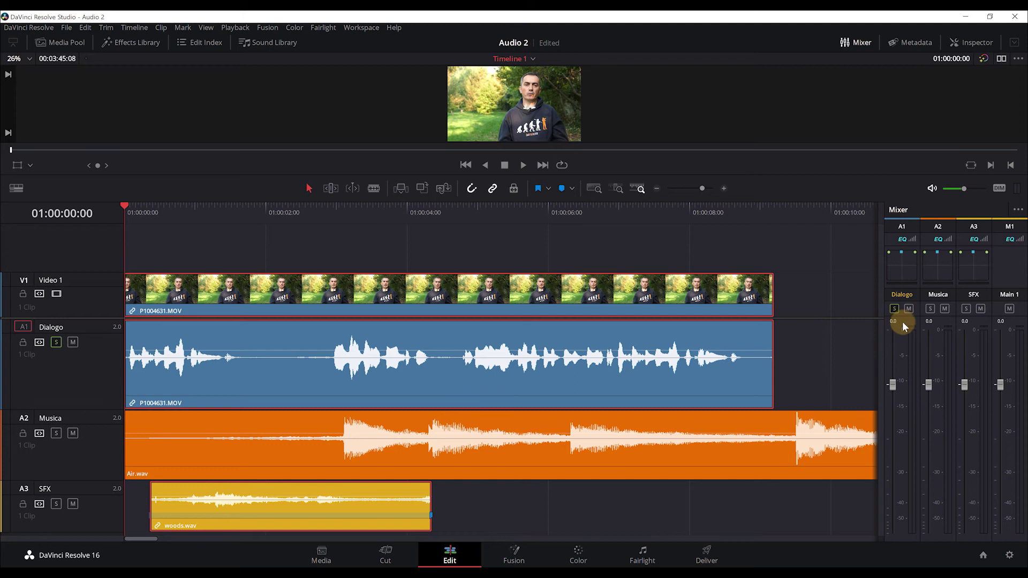
{"action": "key", "text": "space"}
{"action": "left_click", "coordinate": [240, 210]}
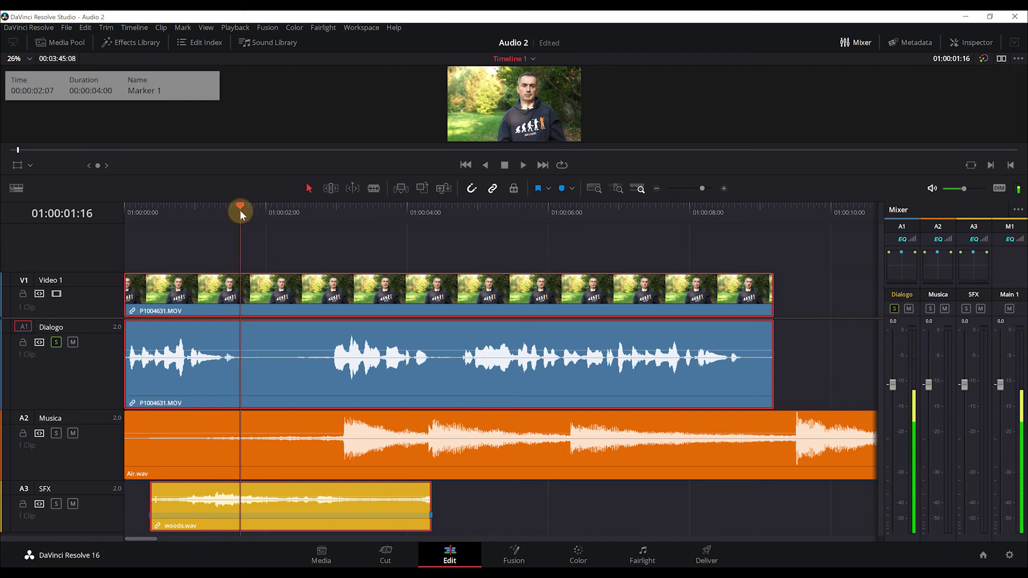
{"action": "key", "text": "space"}
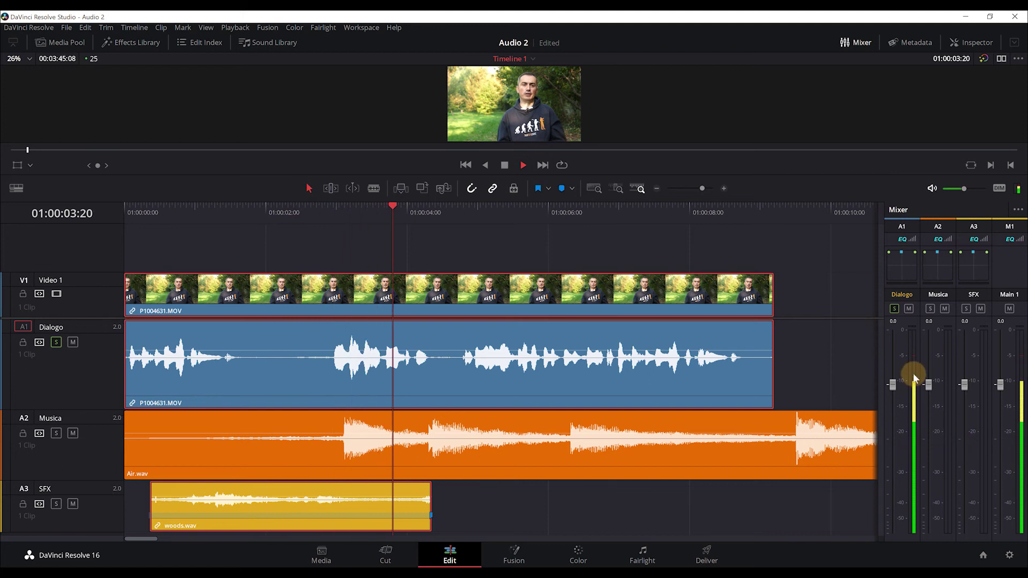
{"action": "key", "text": "space"}
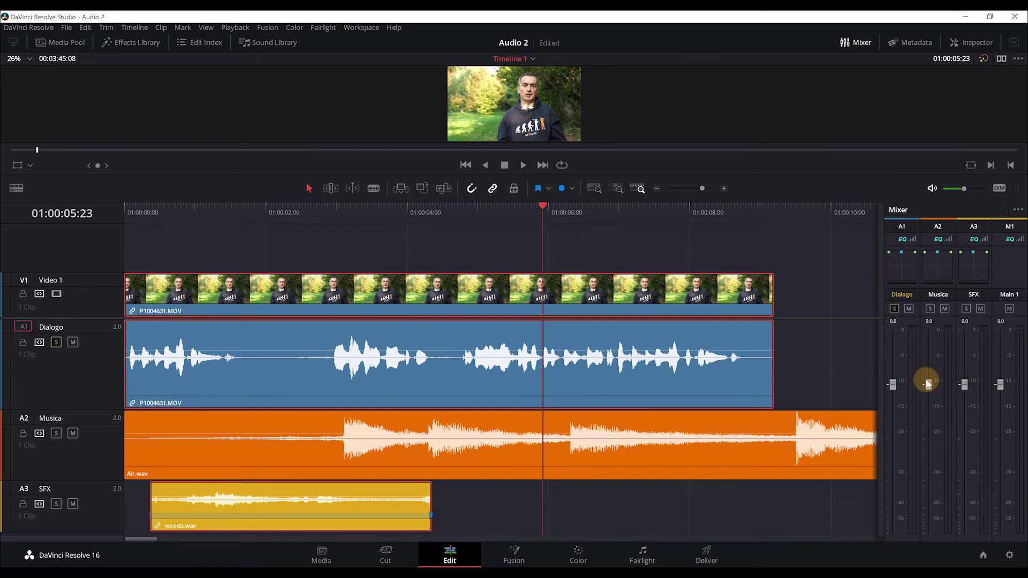
Replay the soloed dialogue from about 01:00:03:07, then park the playhead at 01:00:03:18.
{"action": "key", "text": "shift+Right"}
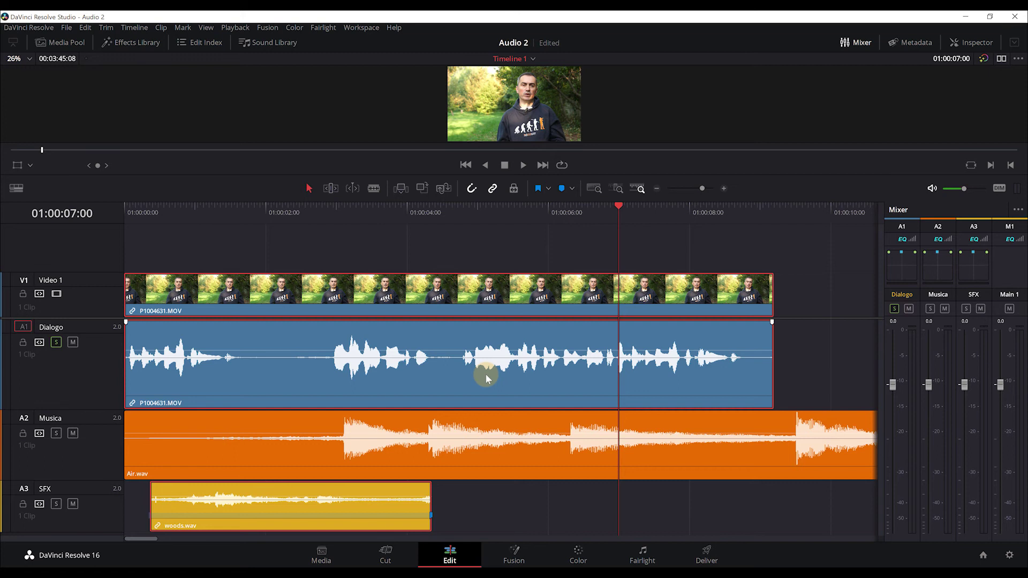
{"action": "left_click", "coordinate": [362, 210]}
{"action": "key", "text": "space"}
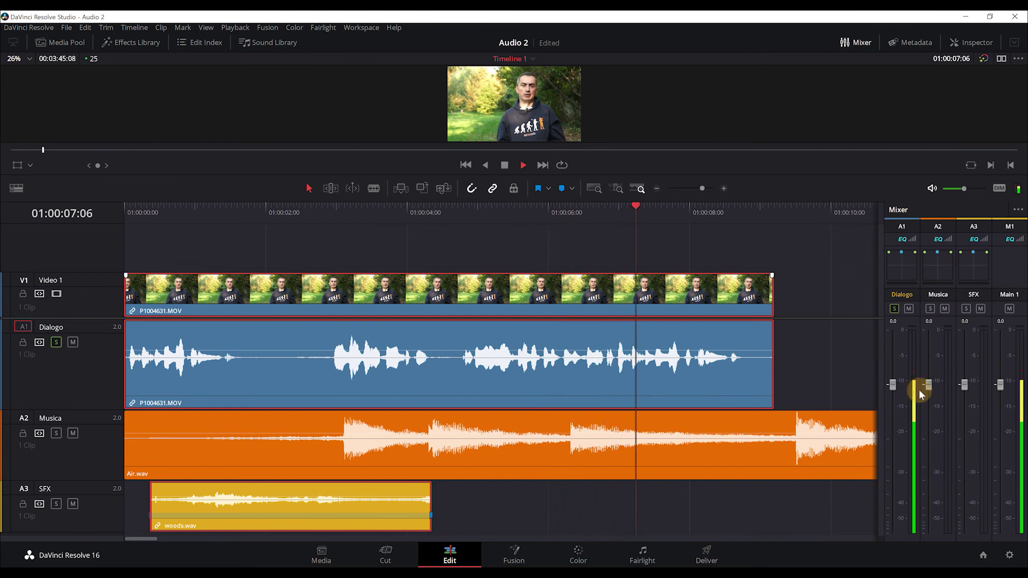
{"action": "key", "text": "space"}
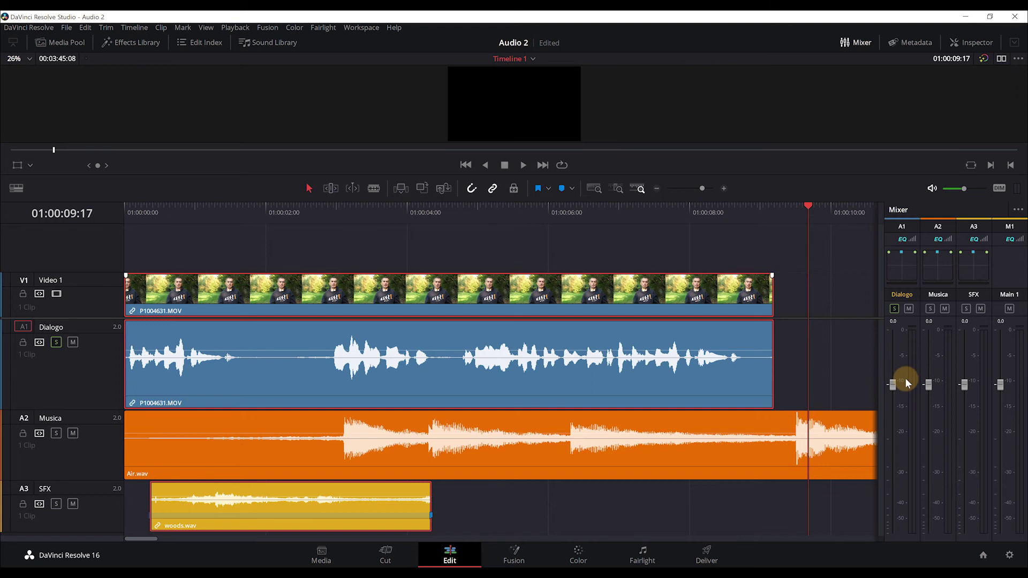
{"action": "left_click_drag", "start_coordinate": [585, 222], "coordinate": [536, 217]}
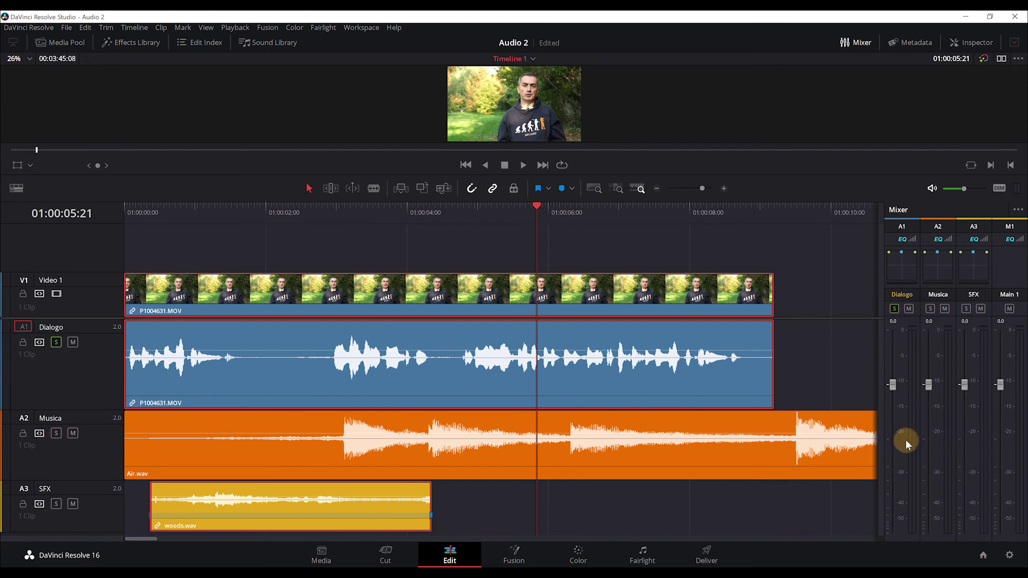
{"action": "left_click", "coordinate": [387, 208]}
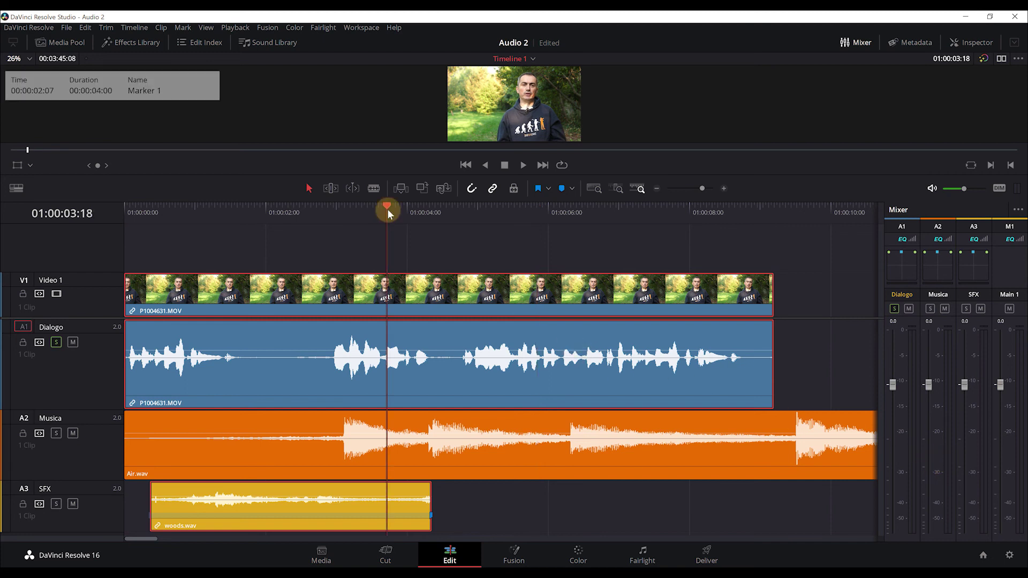
Solo the Musica track, play it, and scrub from 01:00:01:09 to 01:00:02:09.
{"action": "left_click", "coordinate": [55, 433]}
{"action": "key", "text": "space"}
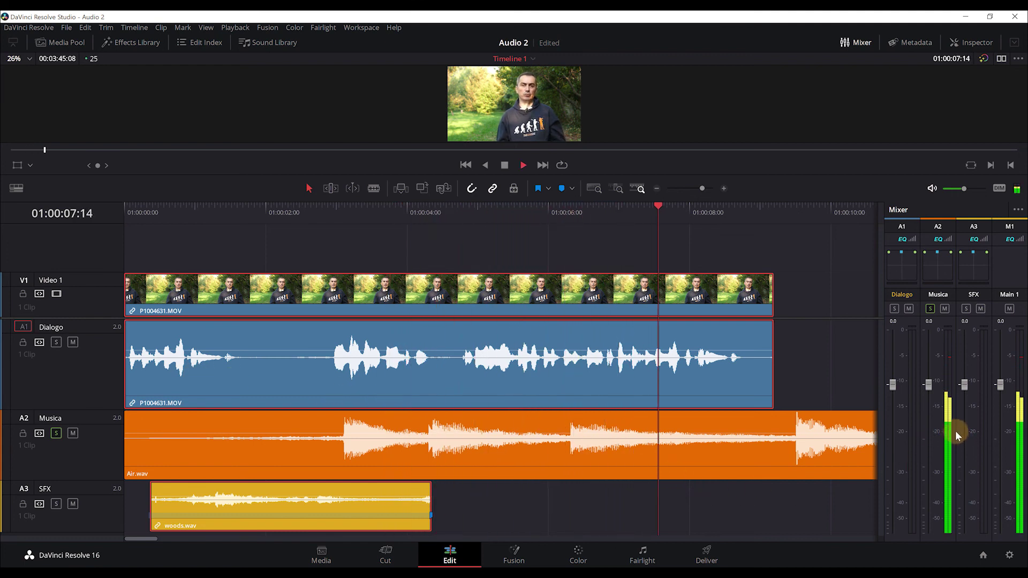
{"action": "key", "text": "space"}
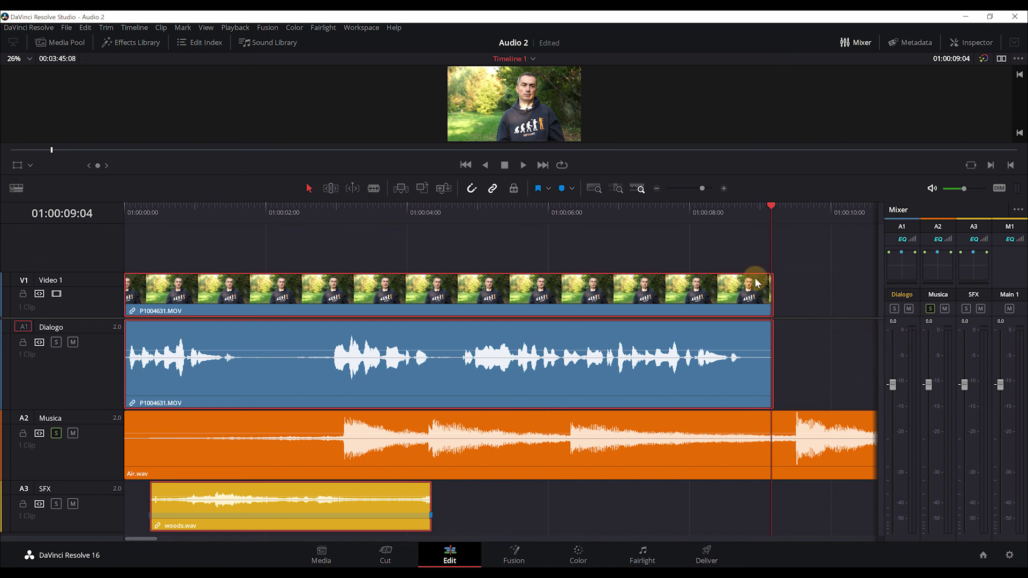
{"action": "left_click", "coordinate": [227, 209]}
{"action": "left_click_drag", "start_coordinate": [229, 213], "coordinate": [291, 210]}
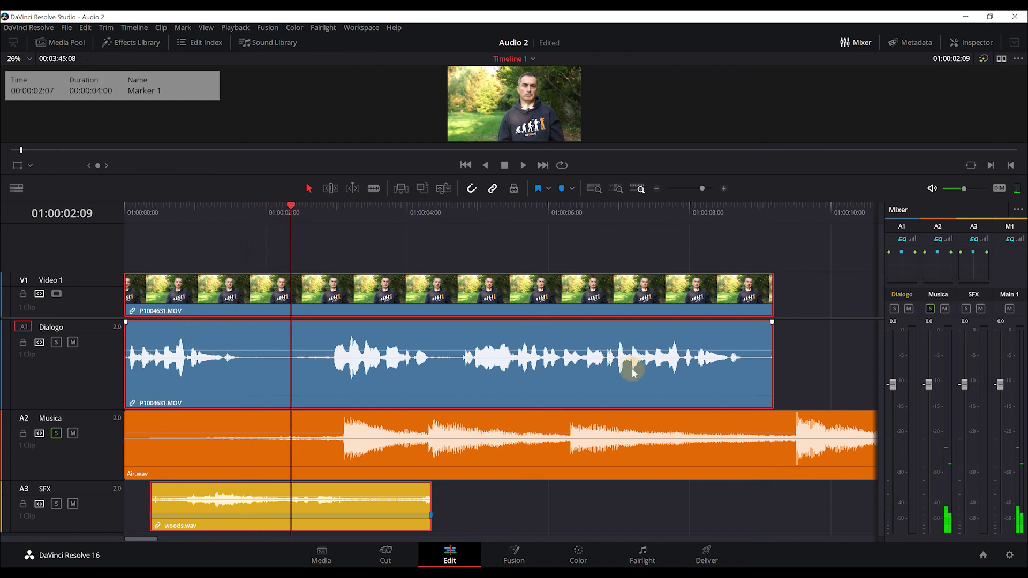